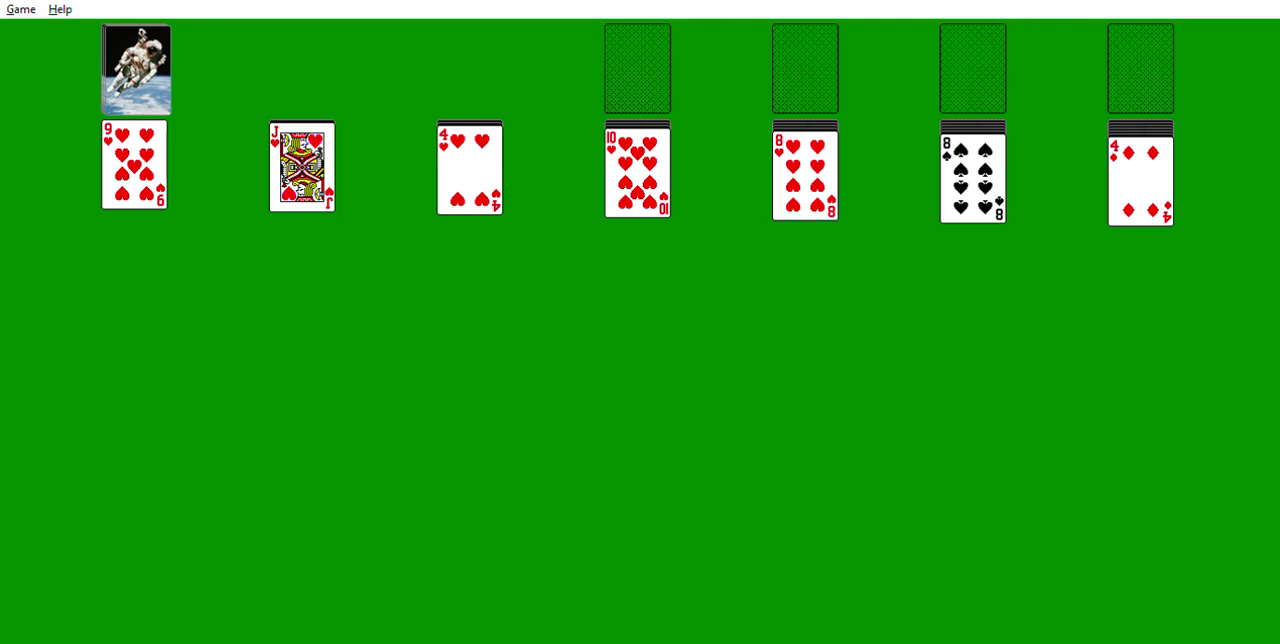
# Deal the next stock card, turning the Ace of clubs up on the waste pile.
pyautogui.click(162, 62)
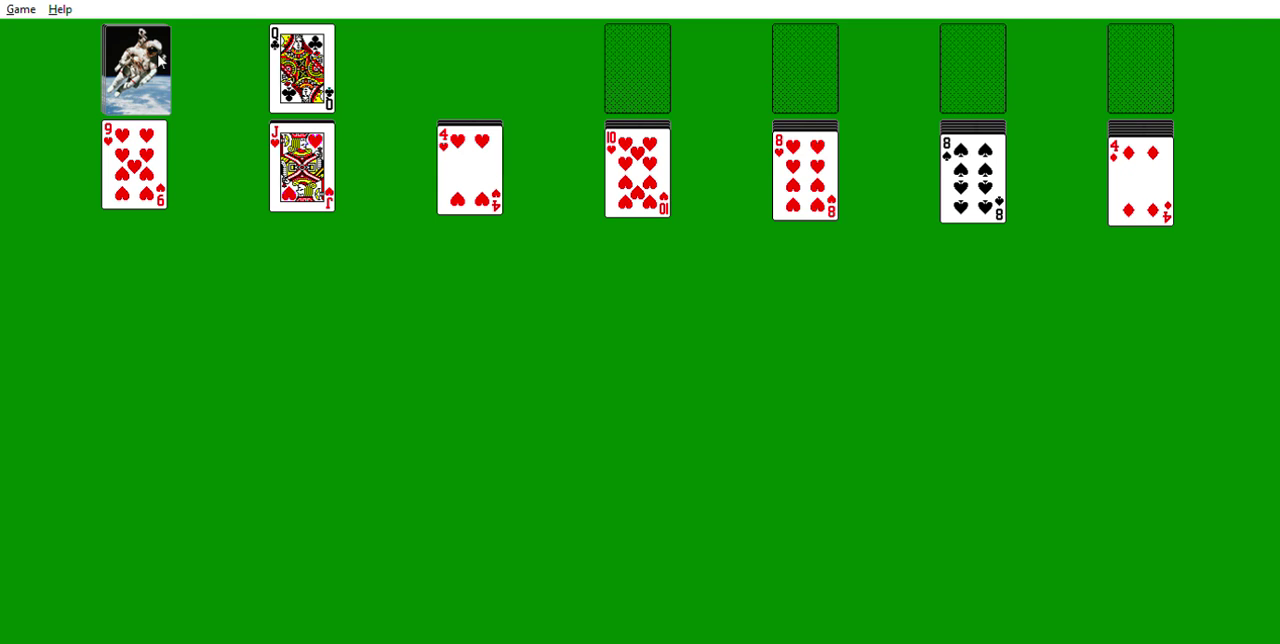
# Send the Ace of clubs to a foundation and deal on until the 9 of diamonds shows.
pyautogui.click(162, 60)
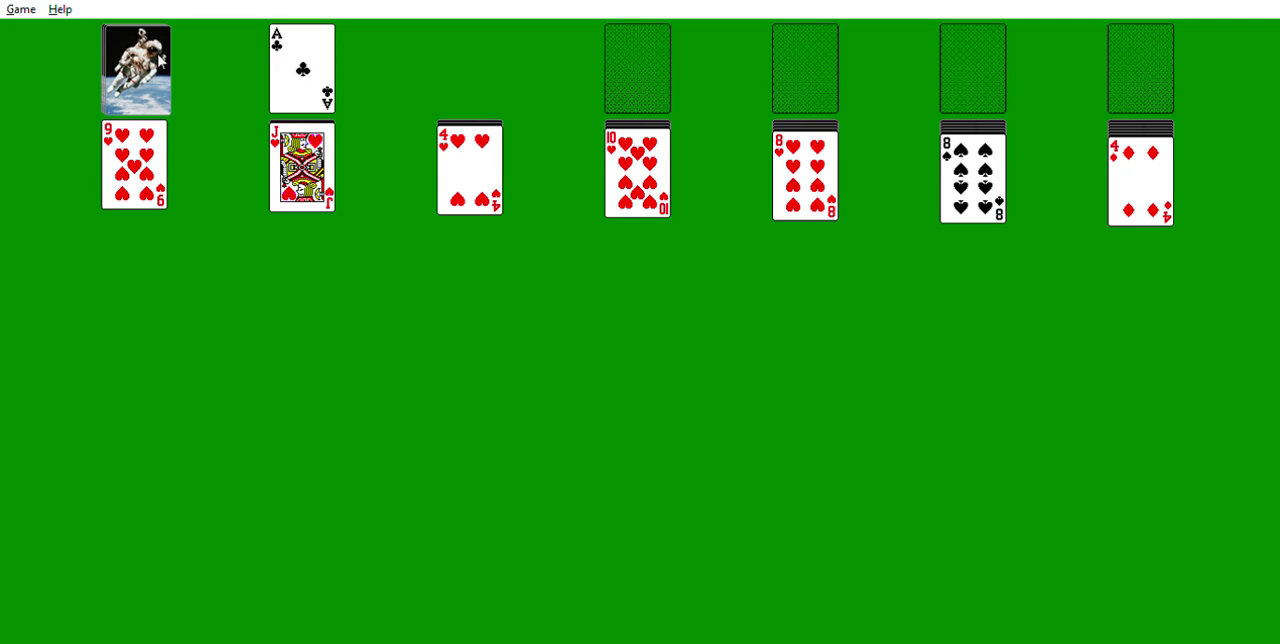
pyautogui.rightClick(162, 60)
pyautogui.click(162, 60)
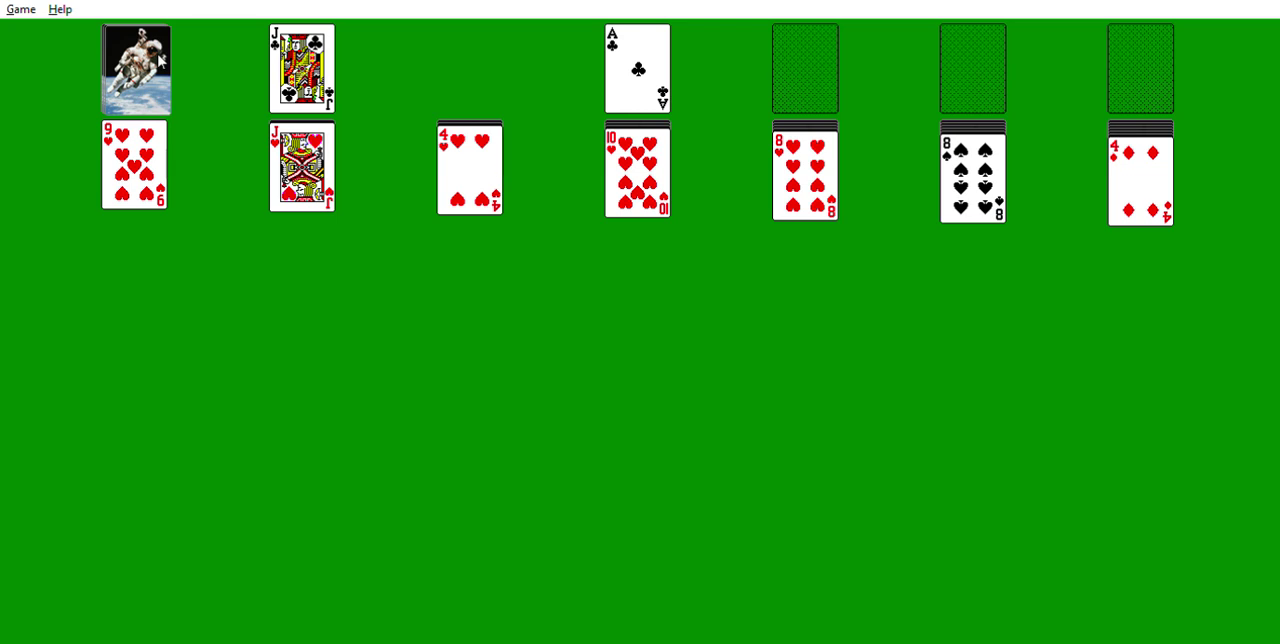
pyautogui.click(162, 60)
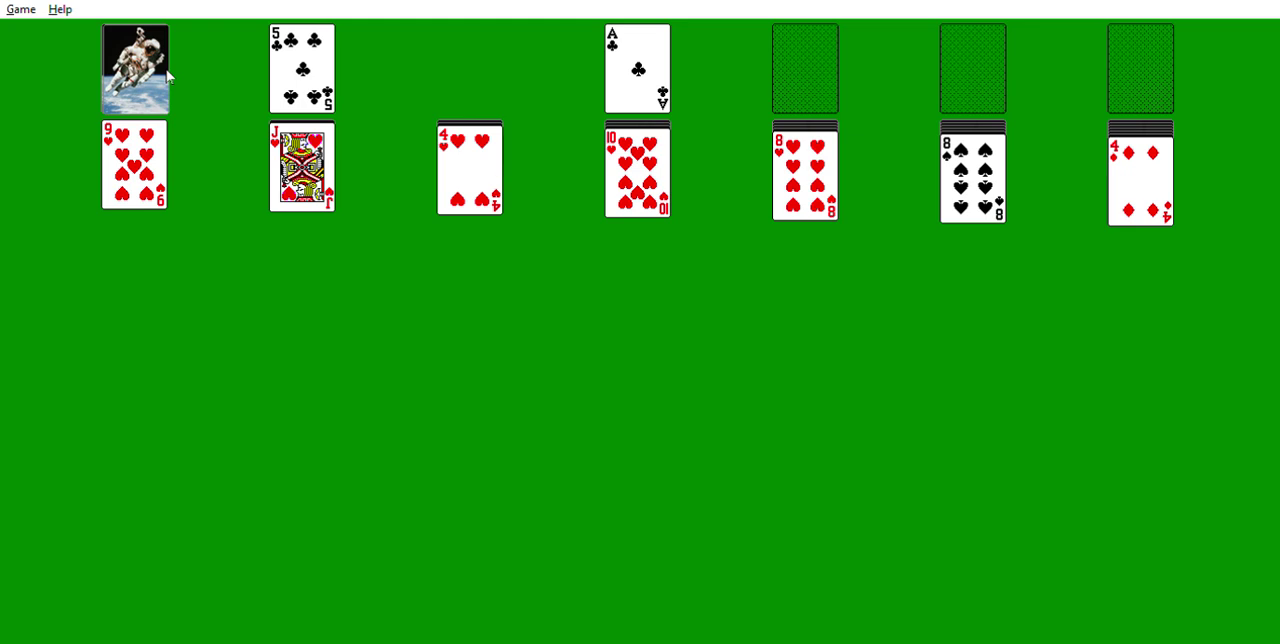
pyautogui.click(162, 70)
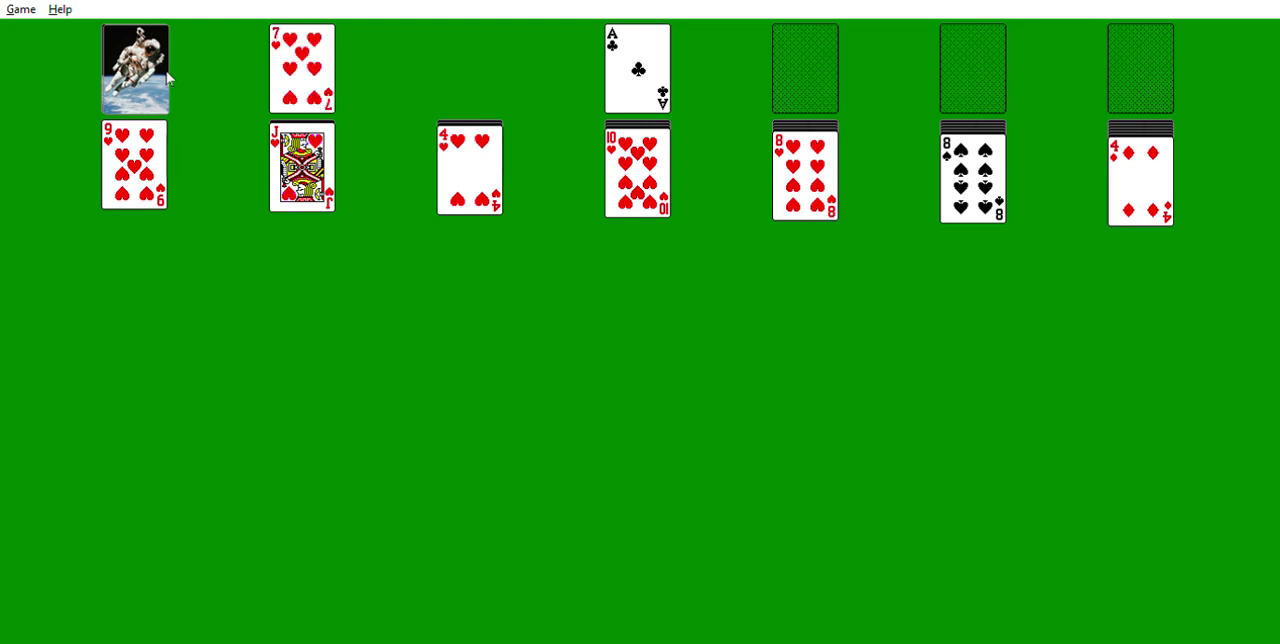
pyautogui.click(167, 78)
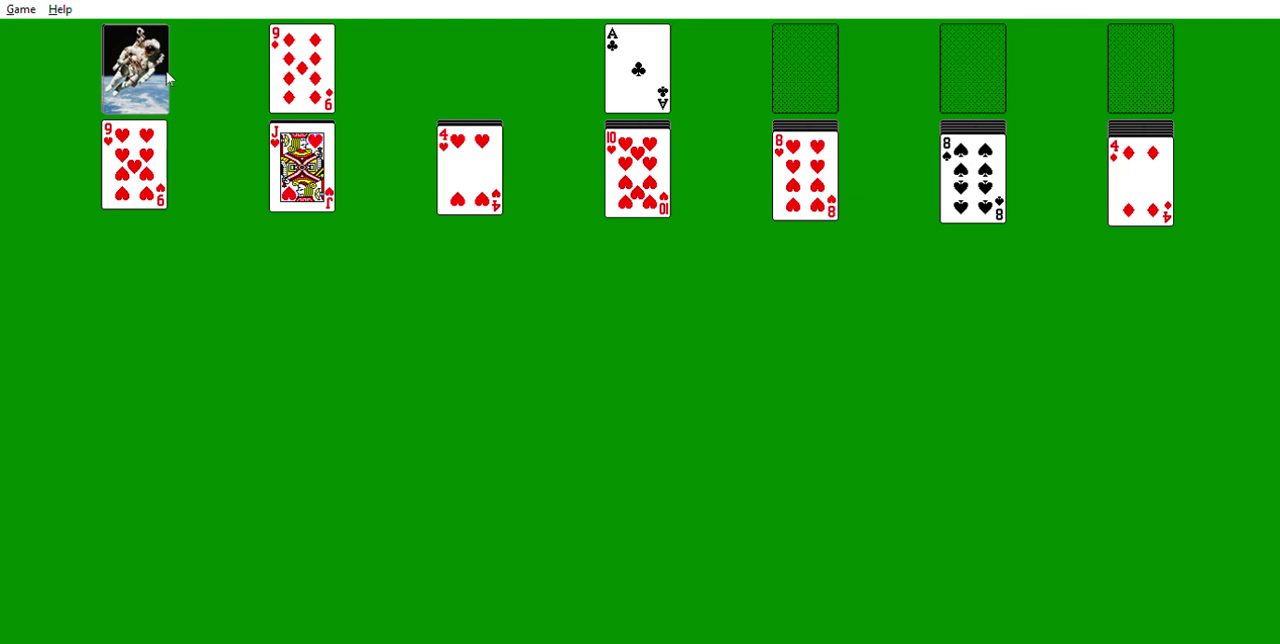
# Send the Ace of hearts up to a foundation.
pyautogui.click(136, 66)
pyautogui.rightClick(168, 78)
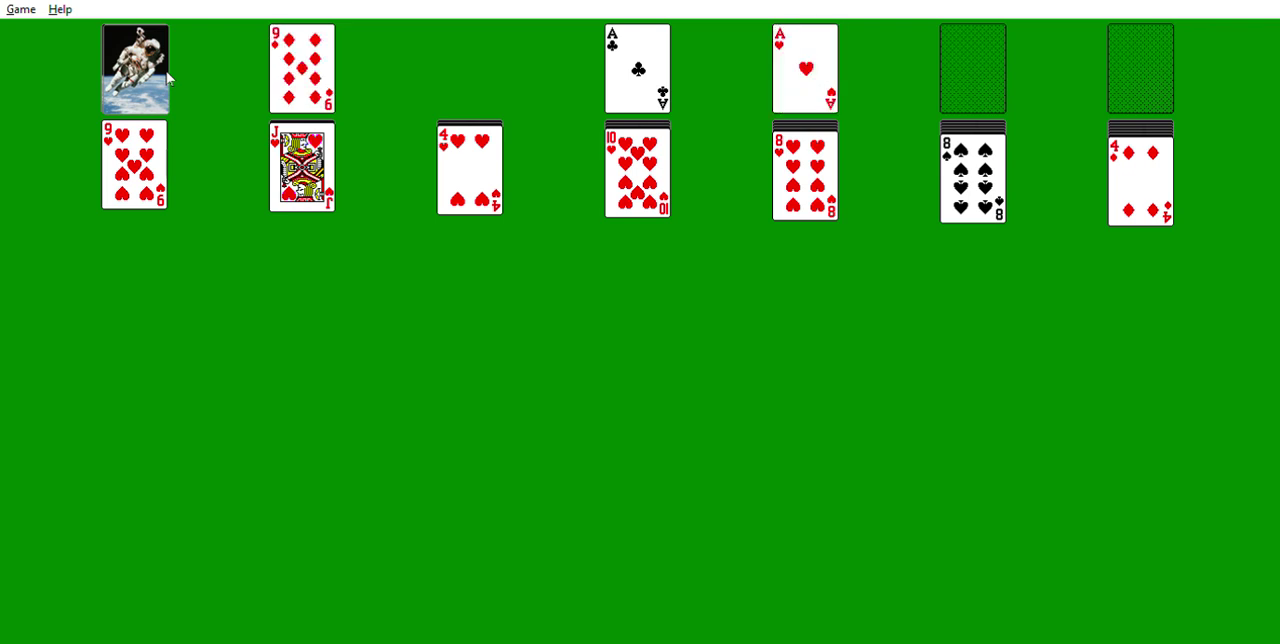
pyautogui.click(136, 66)
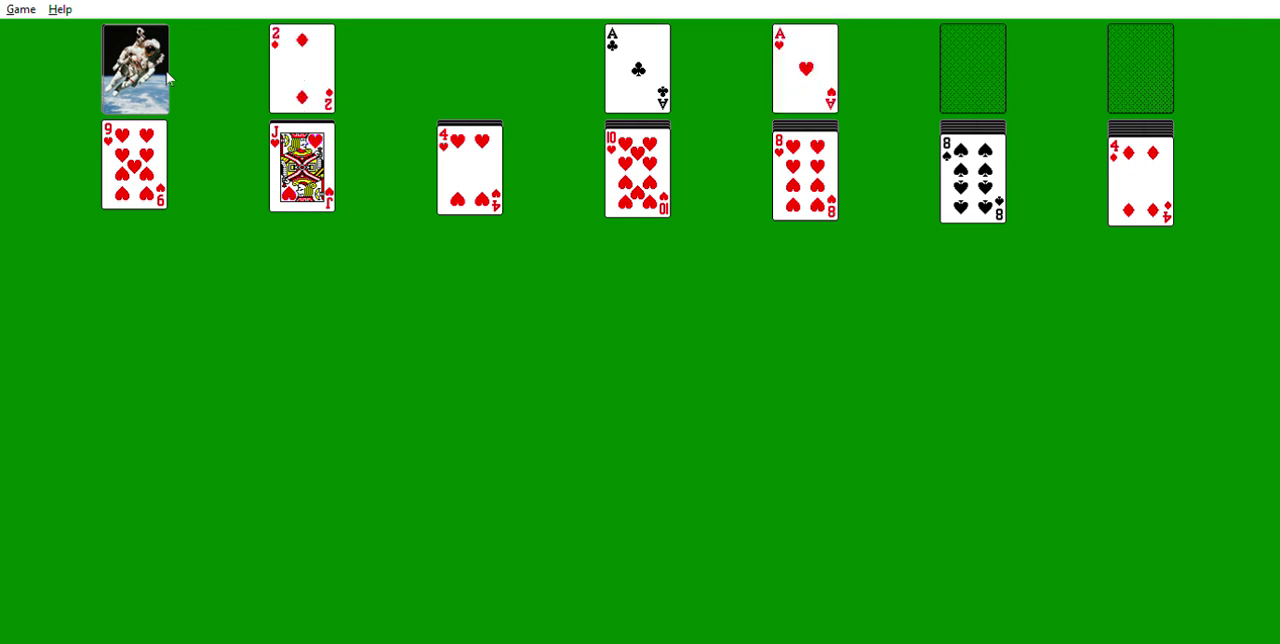
# Build the 7 of clubs onto the 8 of hearts and deal two more stock cards.
pyautogui.click(150, 70)
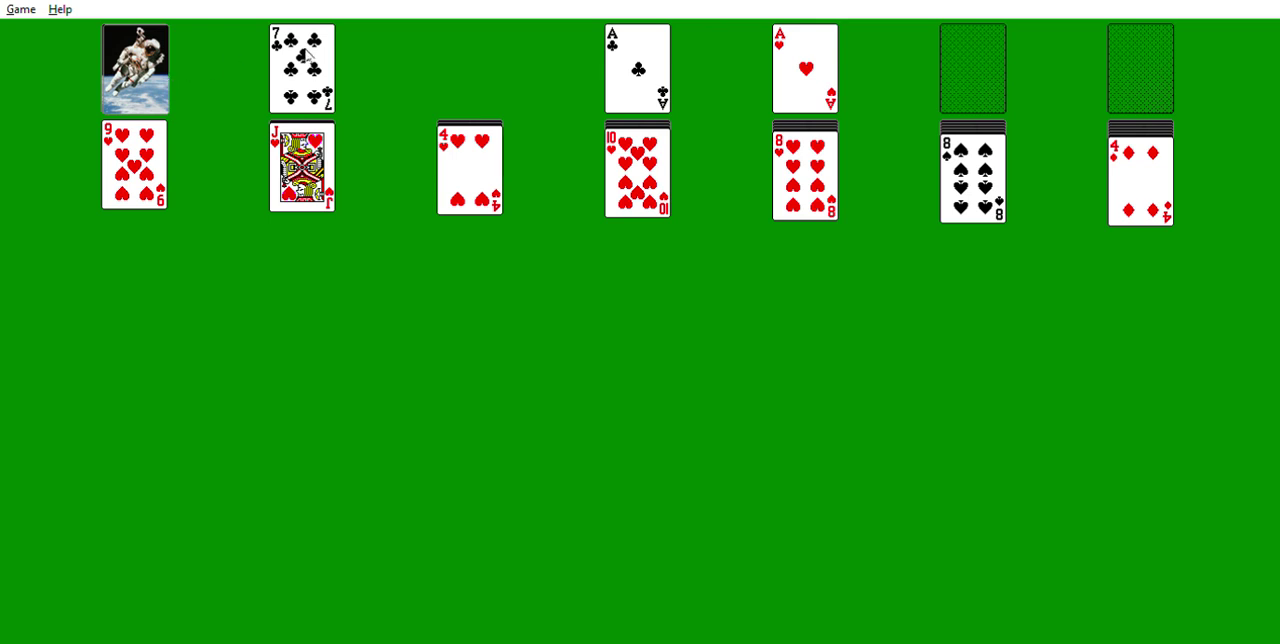
pyautogui.moveTo(310, 60)
pyautogui.mouseDown()
pyautogui.moveTo(775, 200)
pyautogui.moveTo(795, 185)
pyautogui.mouseUp()
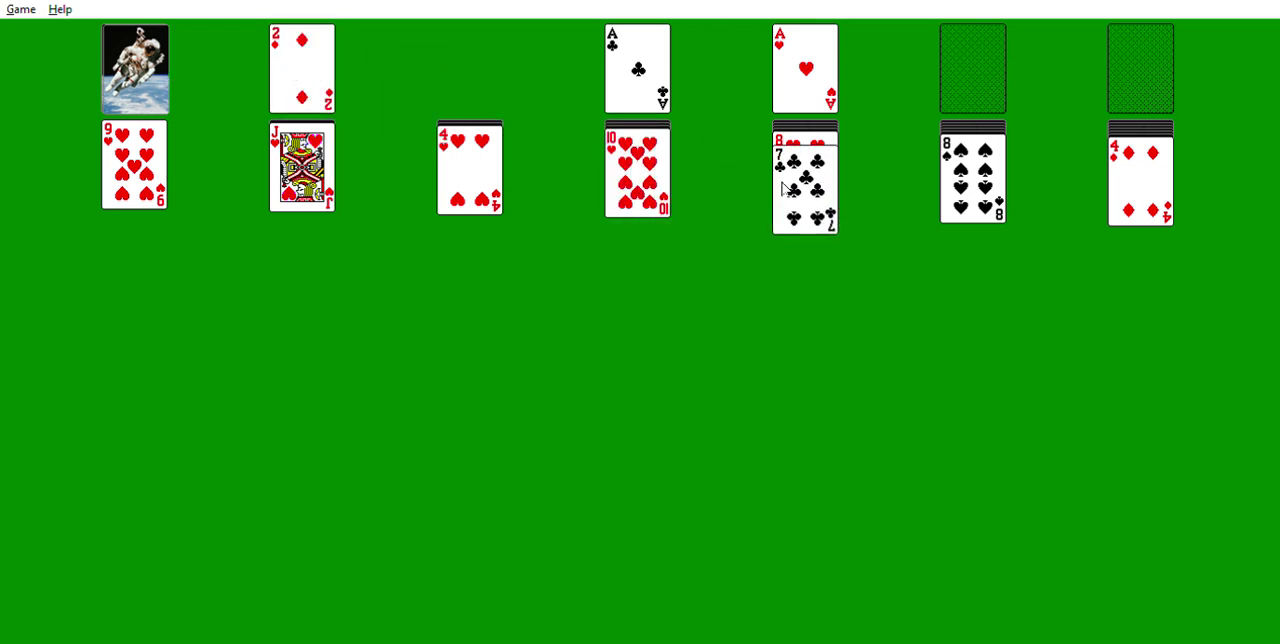
pyautogui.click(135, 60)
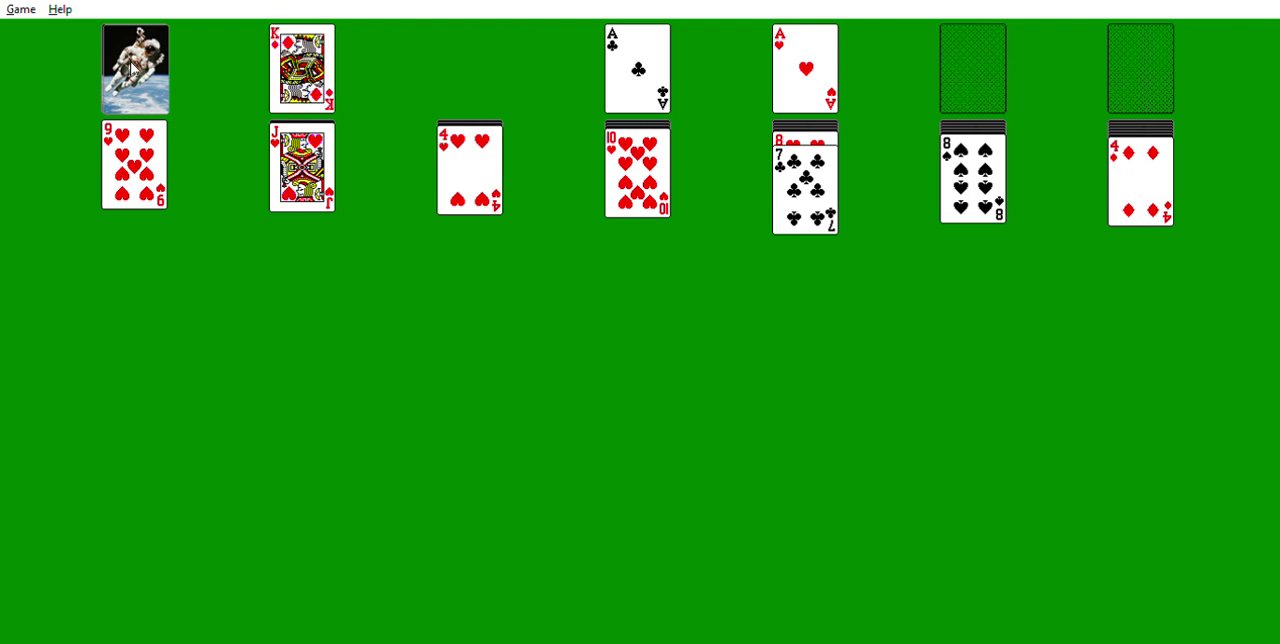
pyautogui.click(135, 60)
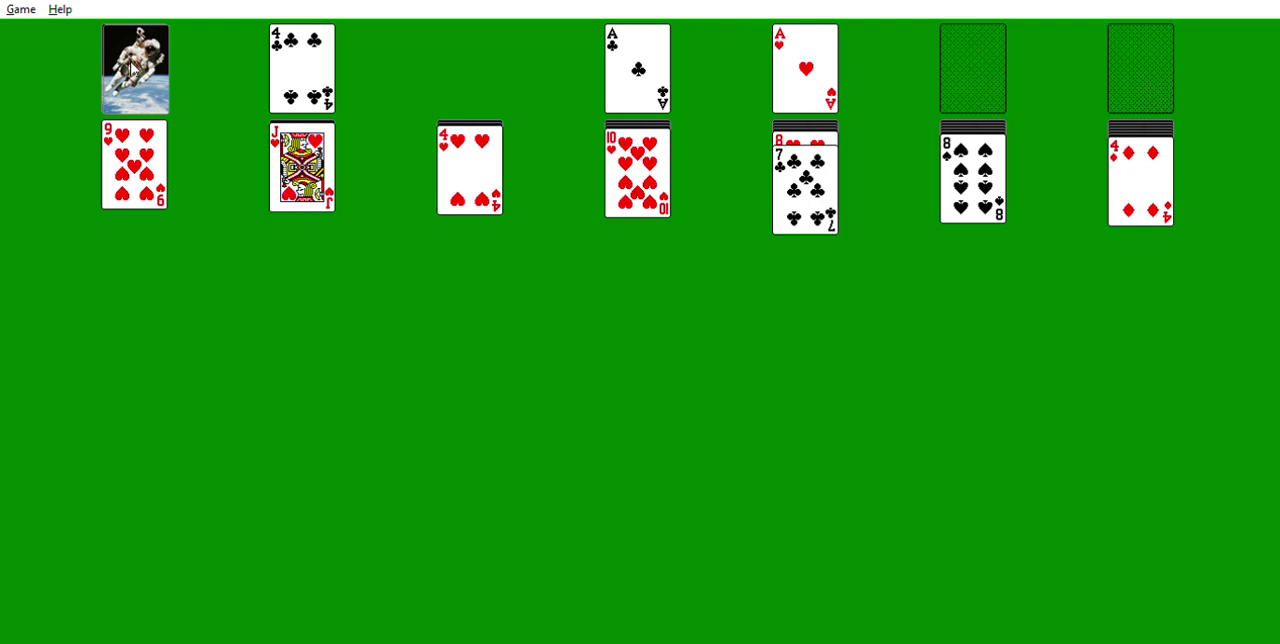
# Deal two stock cards, replacing the 4 of clubs with the 6 of spades on the waste.
pyautogui.click(135, 68)
pyautogui.click(135, 68)
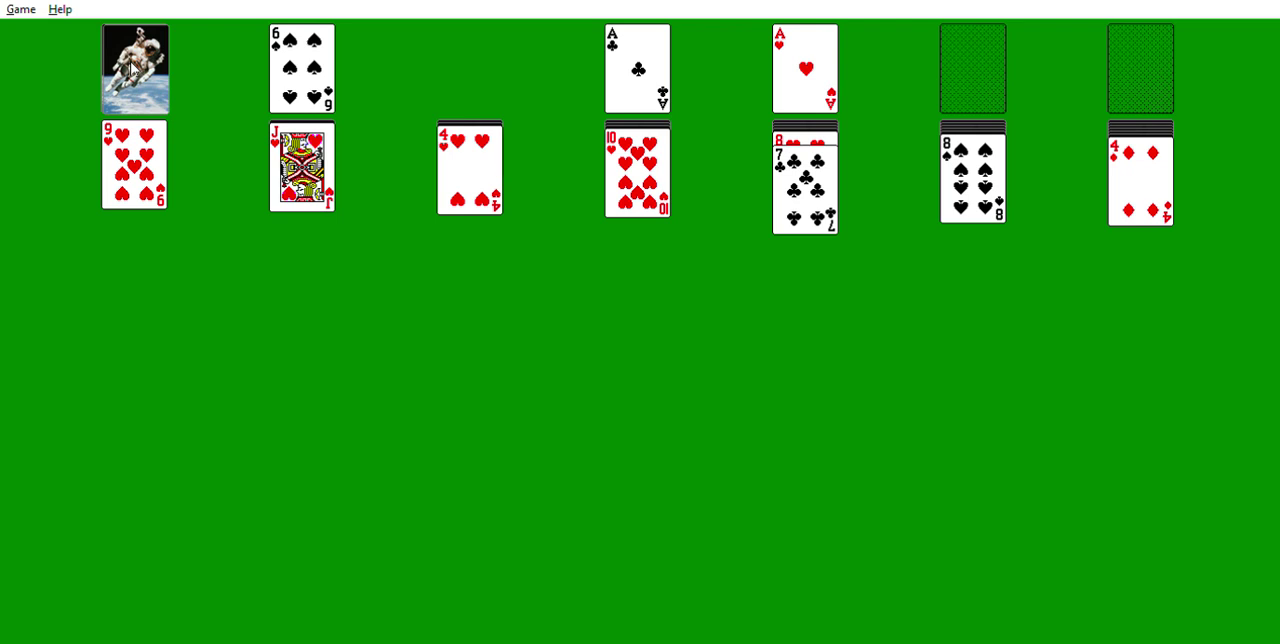
# Build 6♦ onto 7♣ and 3♣ onto 4♥, then deal and move the 10♣.
pyautogui.click(135, 66)
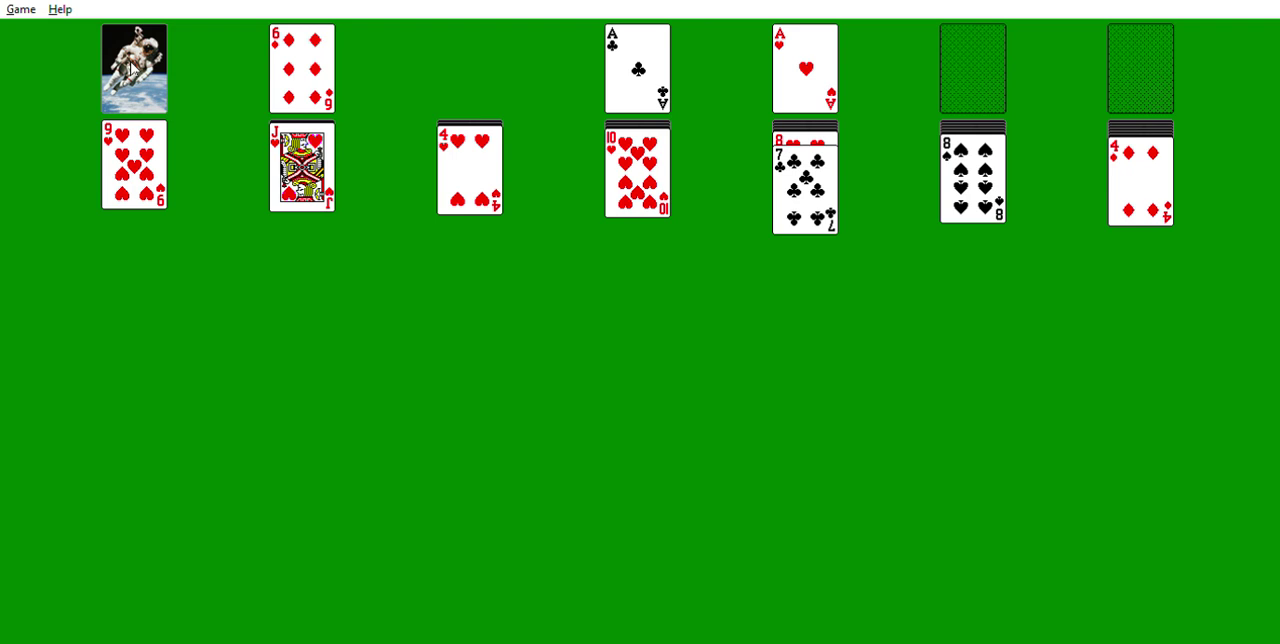
pyautogui.moveTo(302, 50); pyautogui.dragTo(790, 205)
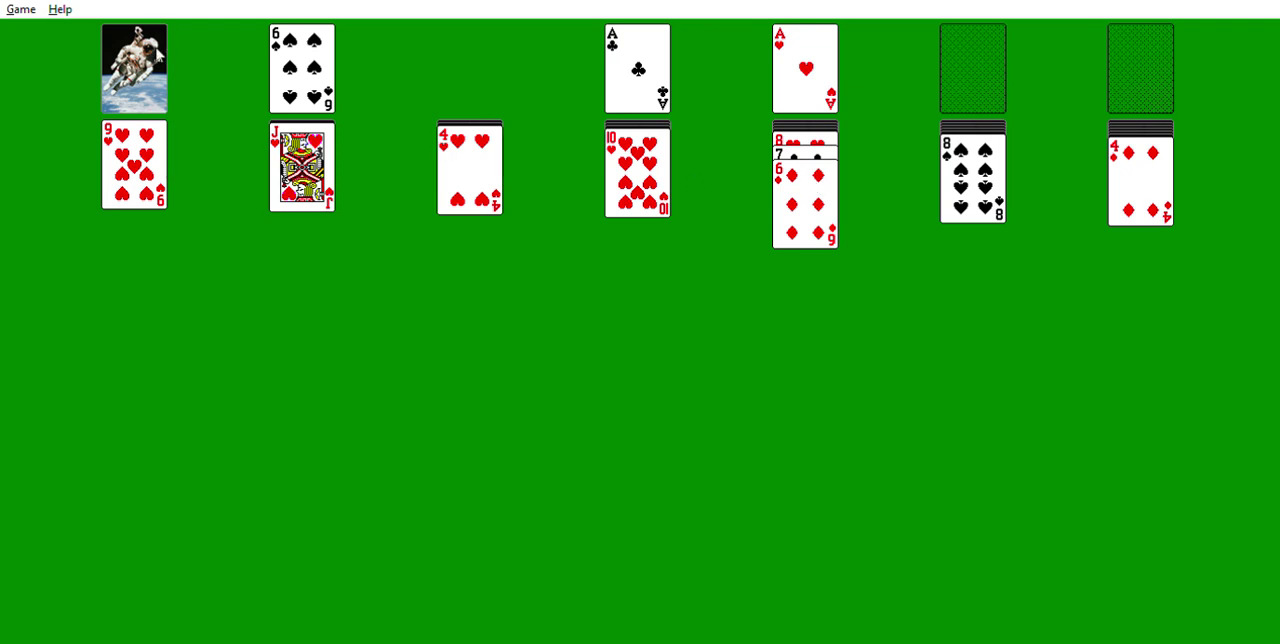
pyautogui.click(157, 55)
pyautogui.moveTo(302, 68); pyautogui.dragTo(478, 175)
pyautogui.click(133, 55)
pyautogui.moveTo(300, 60); pyautogui.dragTo(303, 180)
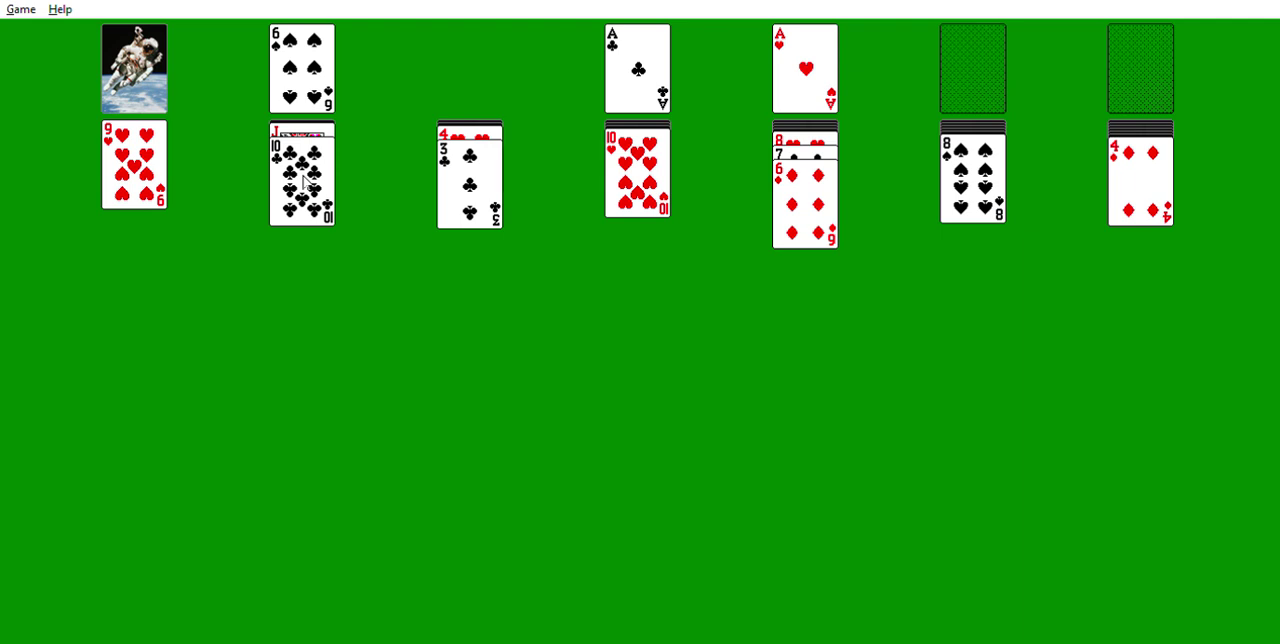
# Put 8♠ on 9♥, move that pair onto 10♣, and place 9♠ on 10♥.
pyautogui.moveTo(972, 162)
pyautogui.mouseDown()
pyautogui.moveTo(345, 200)
pyautogui.moveTo(150, 180)
pyautogui.mouseUp()
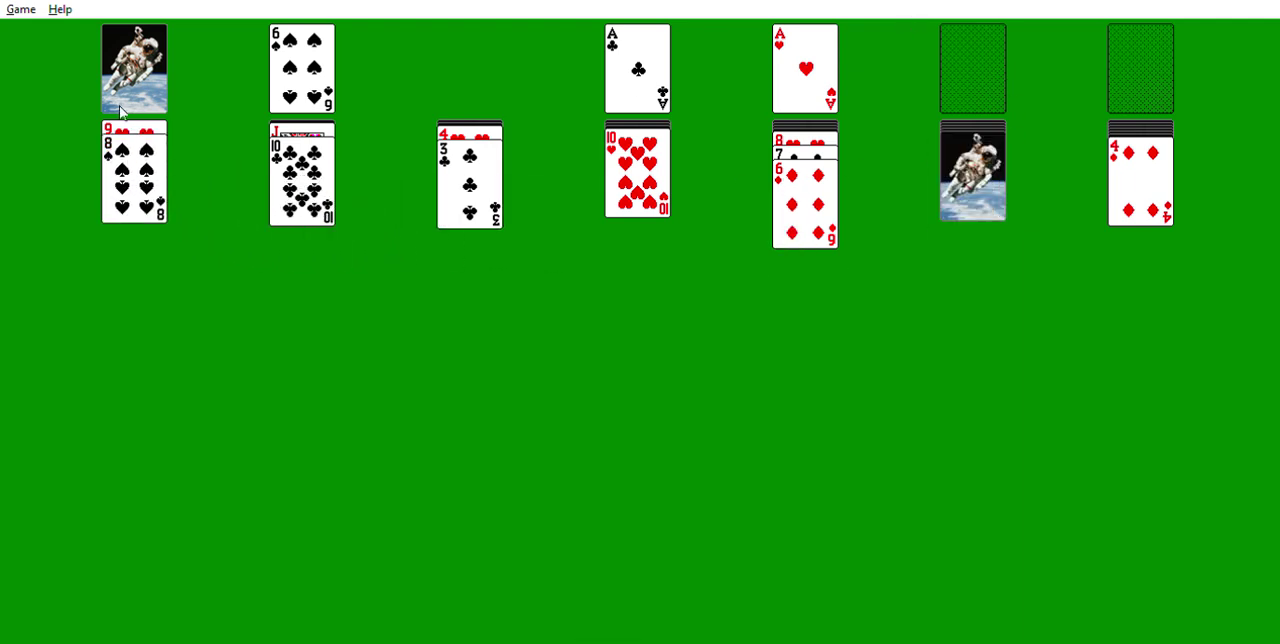
pyautogui.moveTo(134, 130); pyautogui.dragTo(305, 200)
pyautogui.click(134, 65)
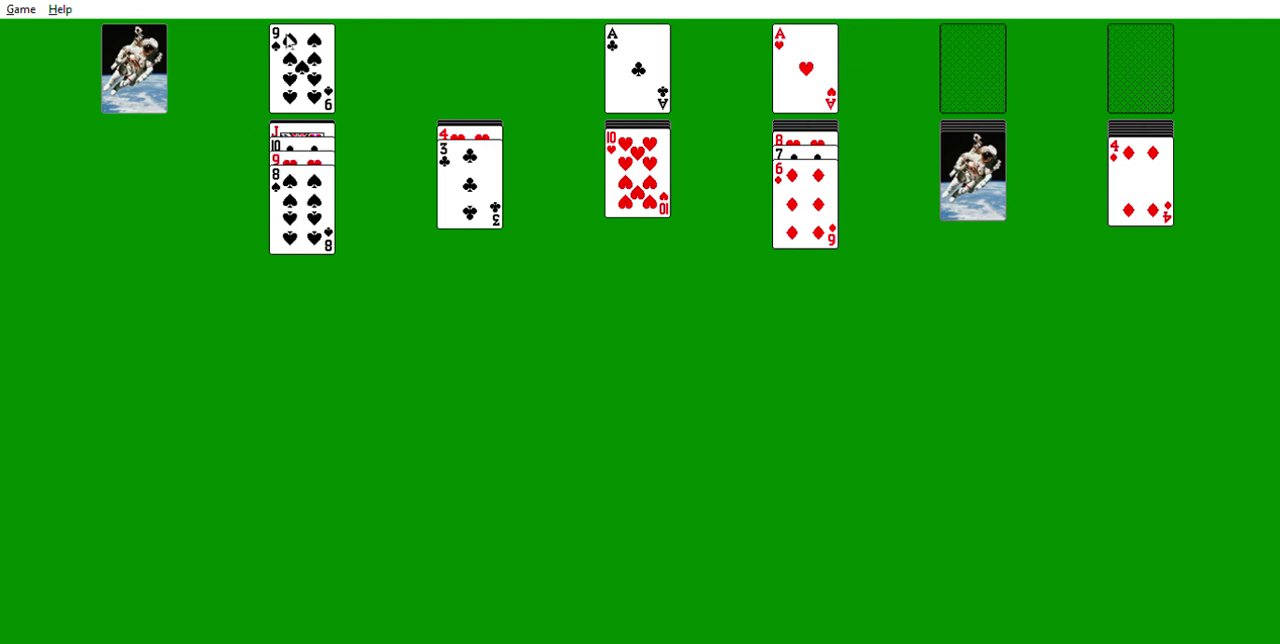
pyautogui.moveTo(289, 40); pyautogui.dragTo(630, 175)
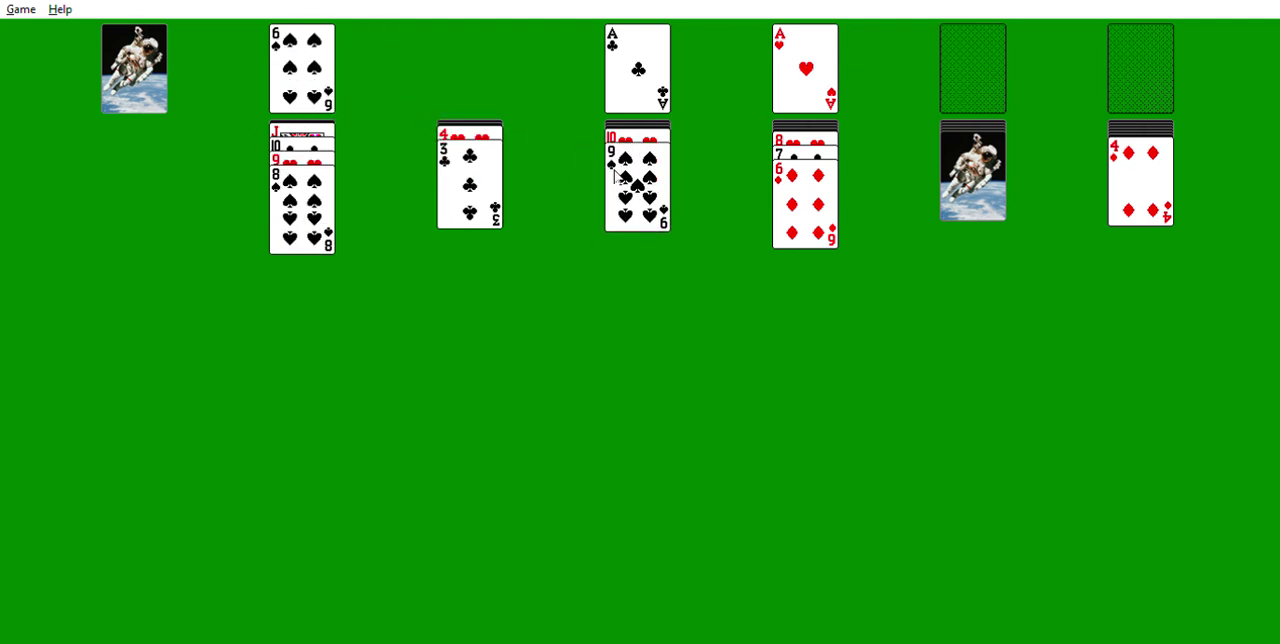
# Flip the newly exposed face-down tableau card.
pyautogui.click(983, 165)
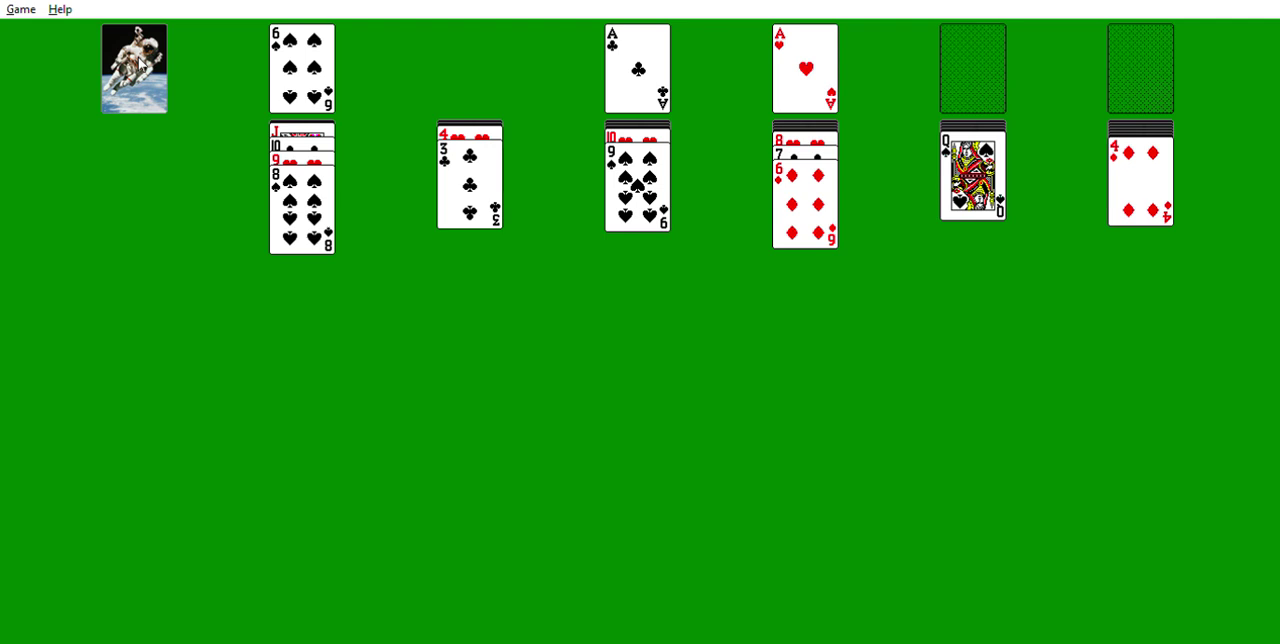
# Build 8♦ onto 9♠ and 7♦ onto 8♠, dealing until the 9♣ shows.
pyautogui.click(134, 68)
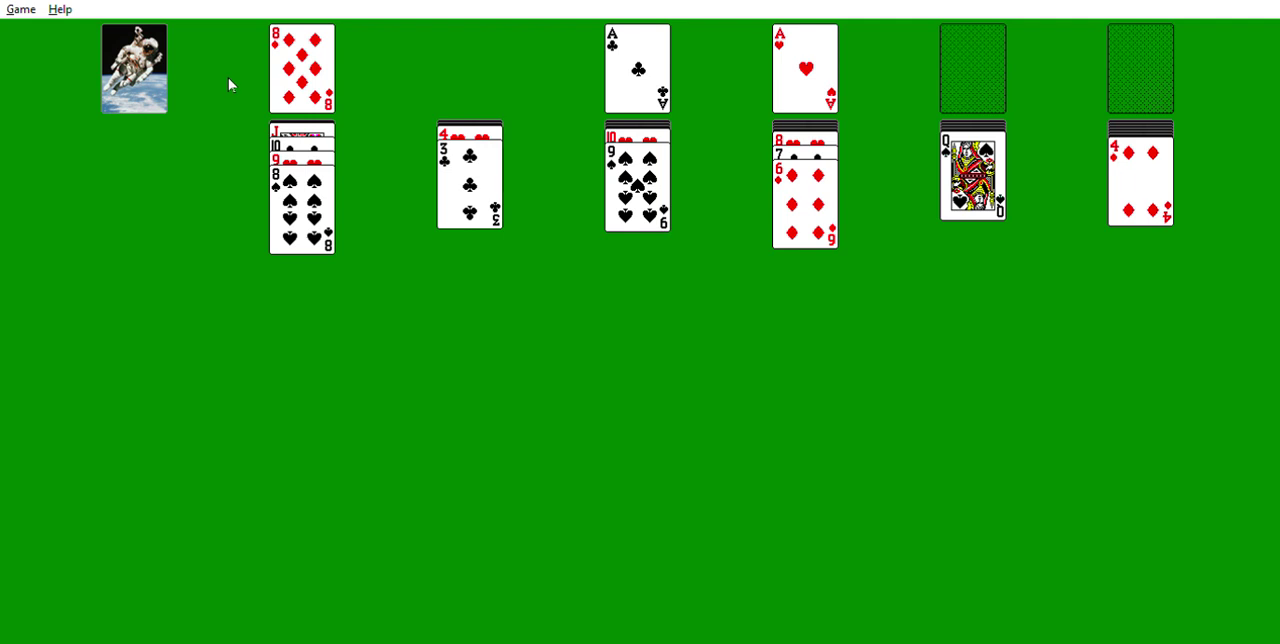
pyautogui.moveTo(302, 45); pyautogui.dragTo(636, 196)
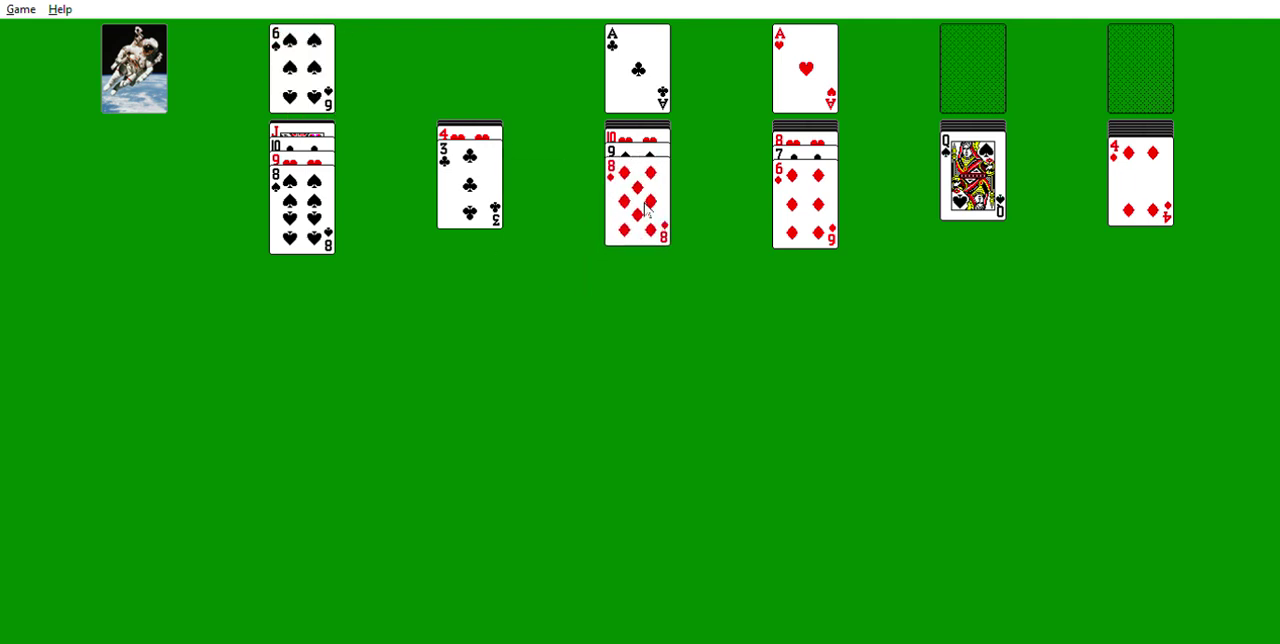
pyautogui.click(110, 30)
pyautogui.moveTo(300, 48); pyautogui.dragTo(250, 200)
pyautogui.click(150, 78)
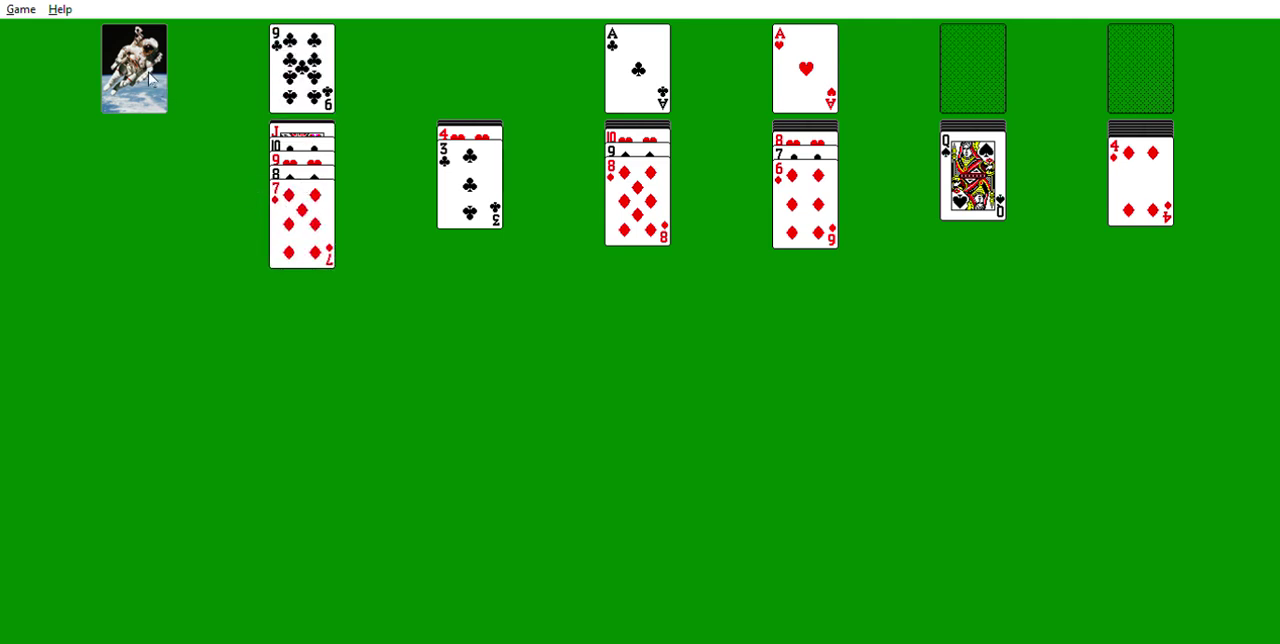